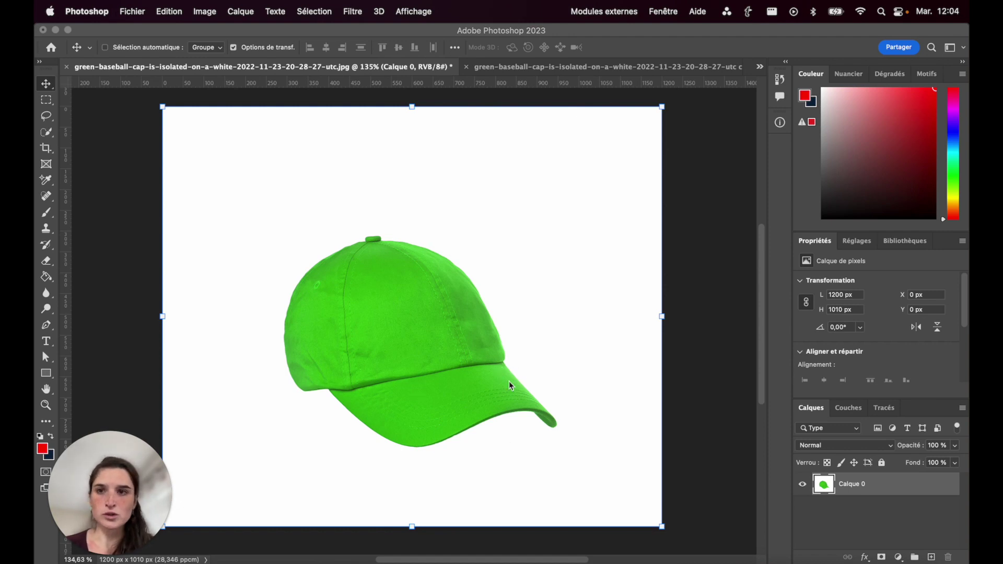
Paint red (ff0101) over the cap on a new layer and set its blend mode to Teinte
left_click(242, 12)
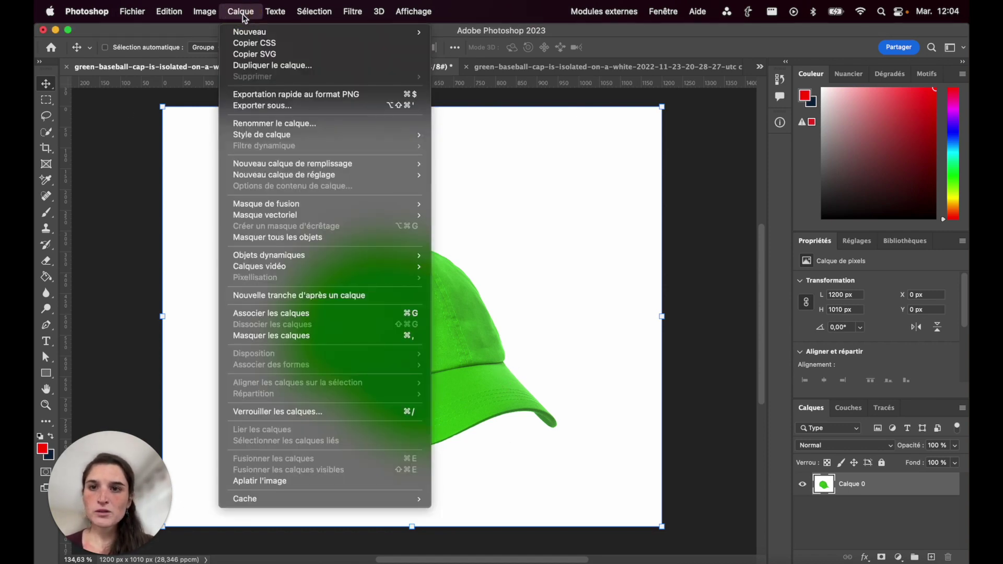
key("super+shift+alt+n")
left_click(46, 212)
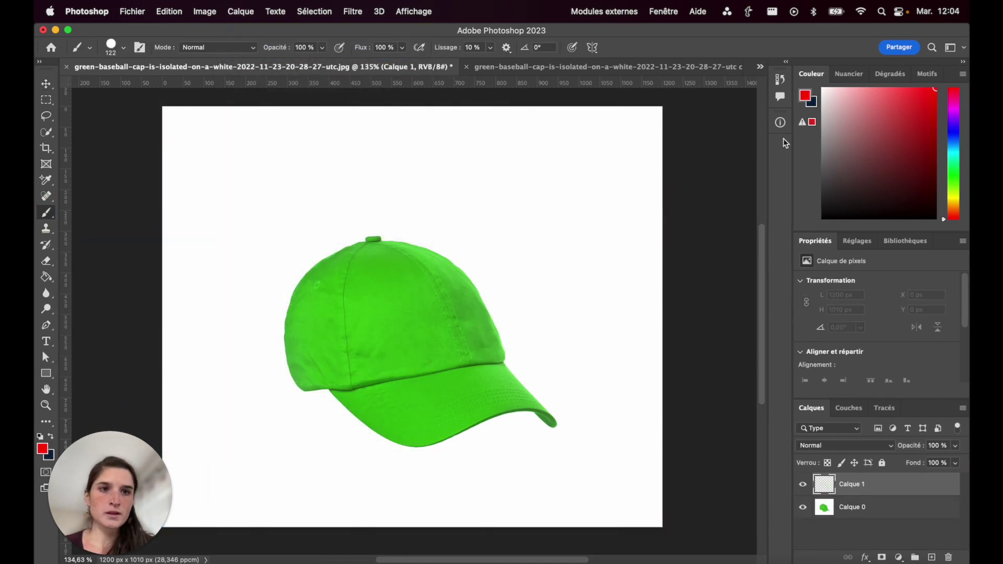
left_click(804, 96)
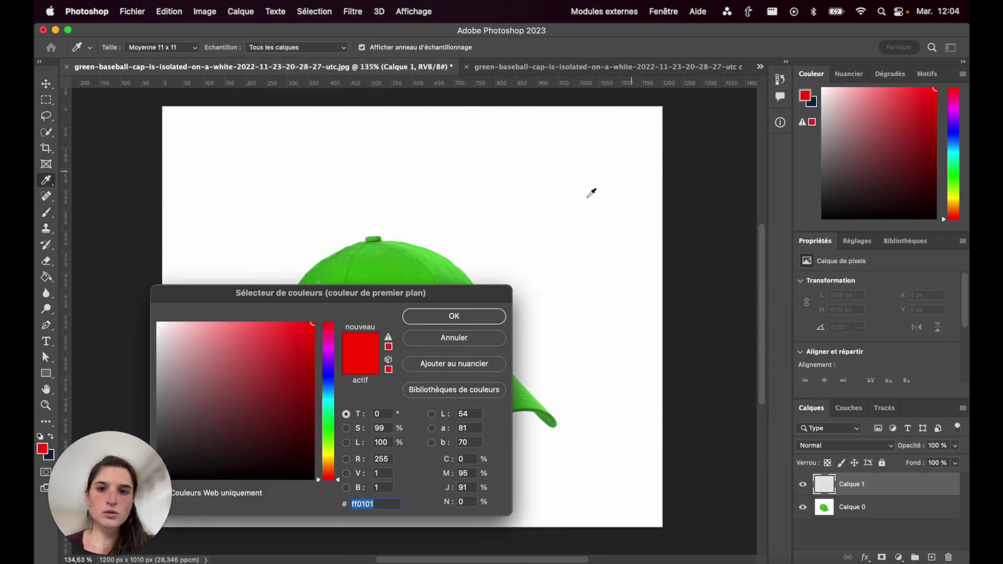
left_click(454, 321)
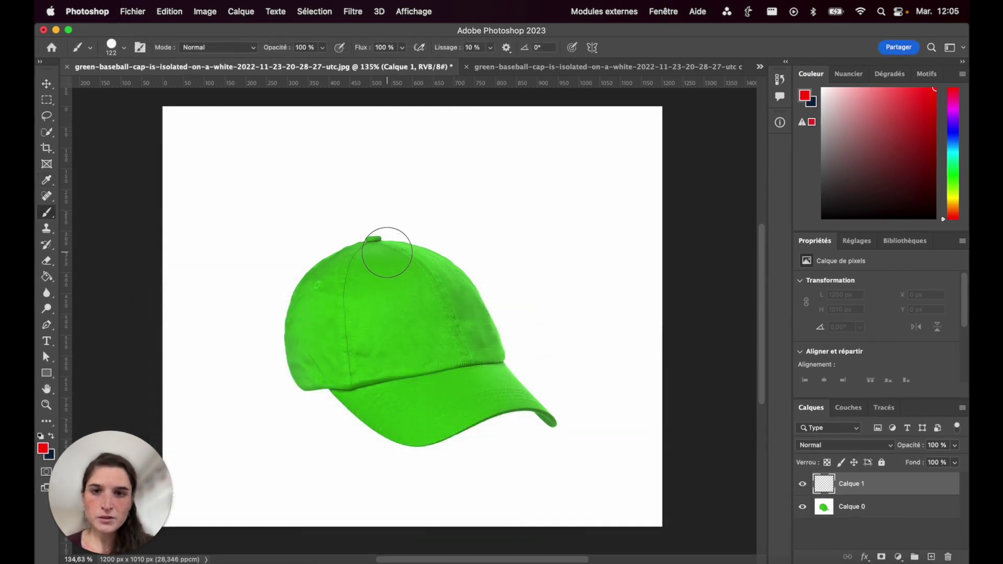
mouse_move(388, 252)
left_mouse_down()
mouse_move(301, 342)
mouse_move(307, 377)
mouse_move(352, 421)
mouse_move(418, 448)
mouse_move(538, 415)
mouse_move(430, 262)
mouse_move(340, 320)
mouse_move(414, 291)
mouse_move(460, 387)
left_mouse_up()
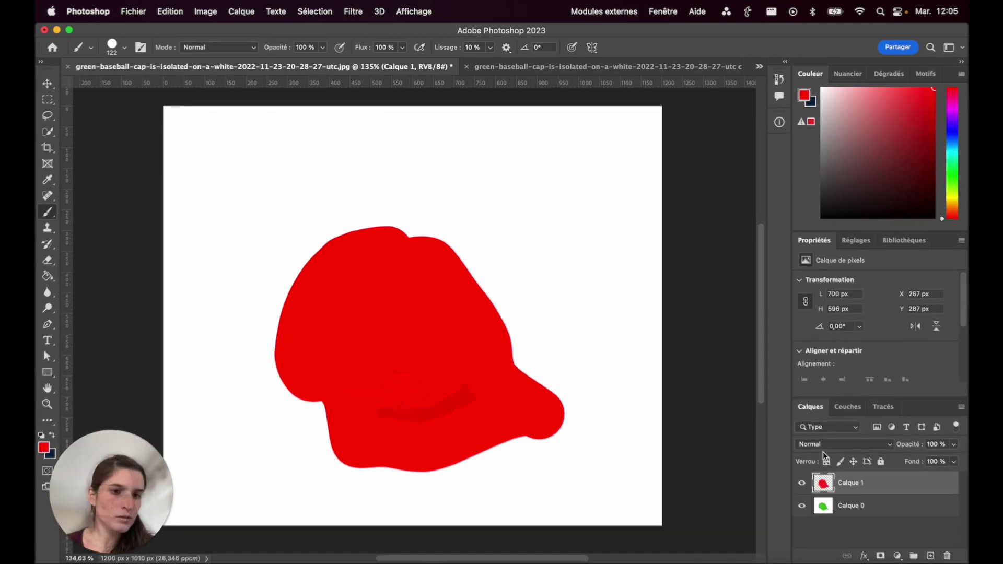
left_click(891, 443)
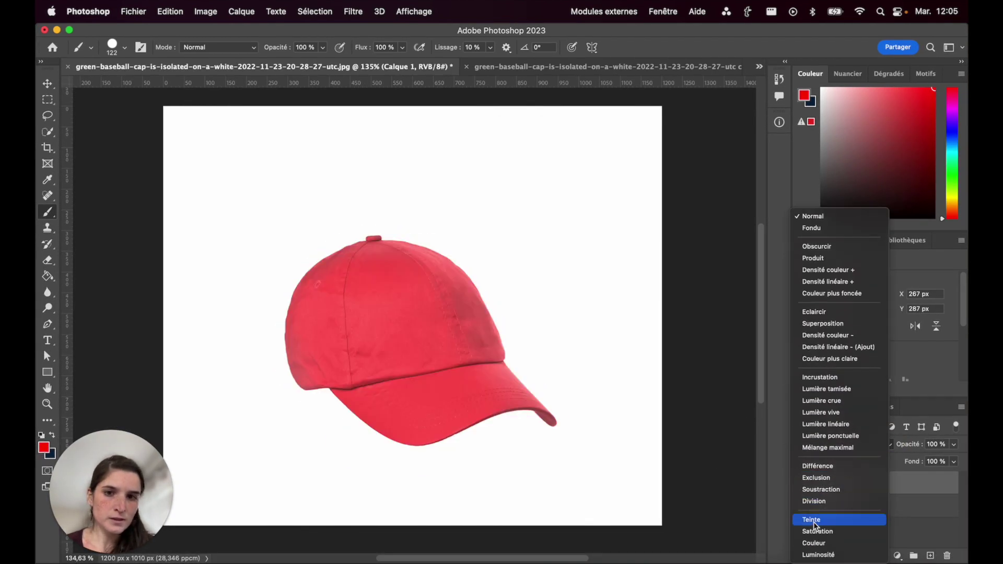
left_click(813, 521)
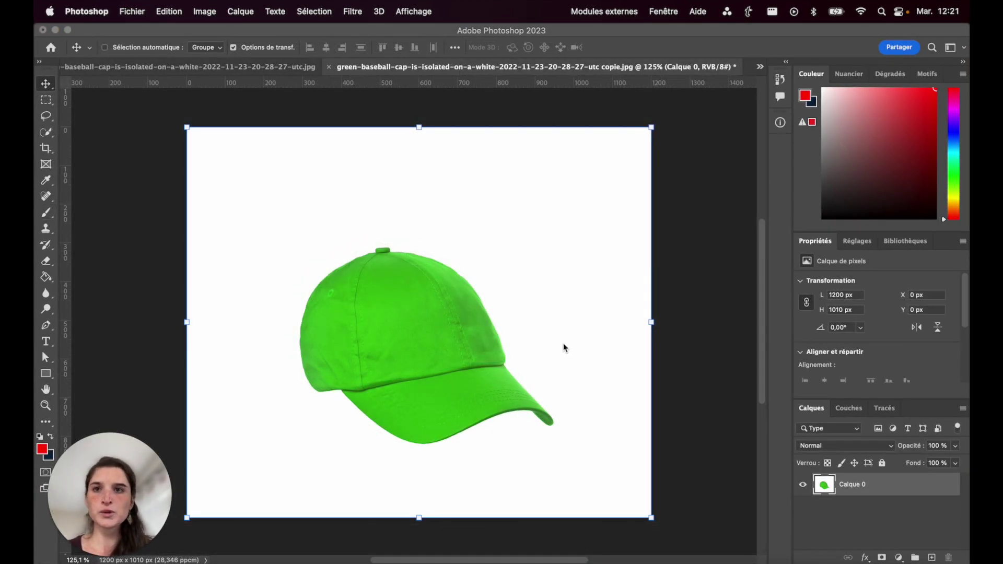
Convert the image to Lab colour and add a new layer named Calque 1
left_click(206, 12)
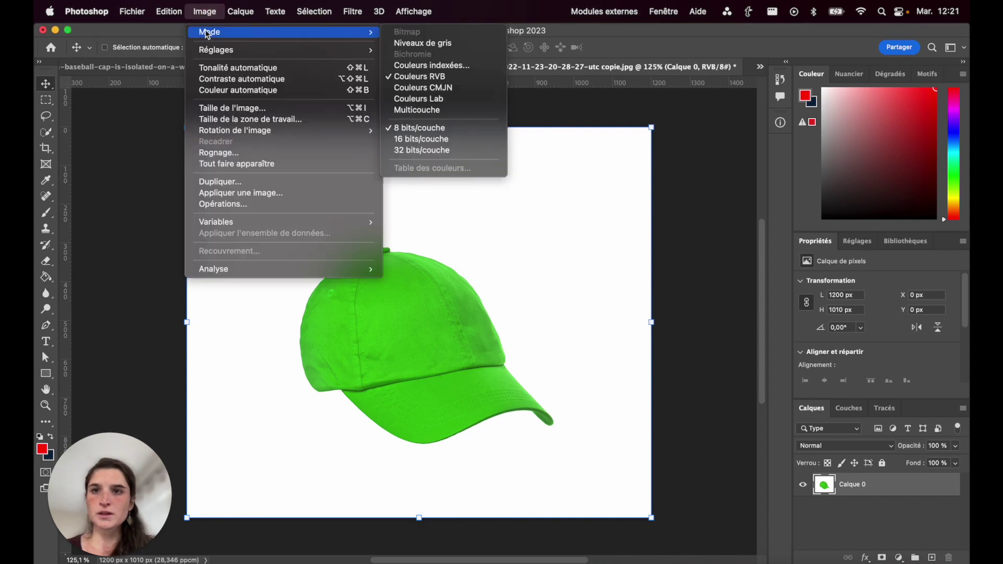
mouse_move(235, 32)
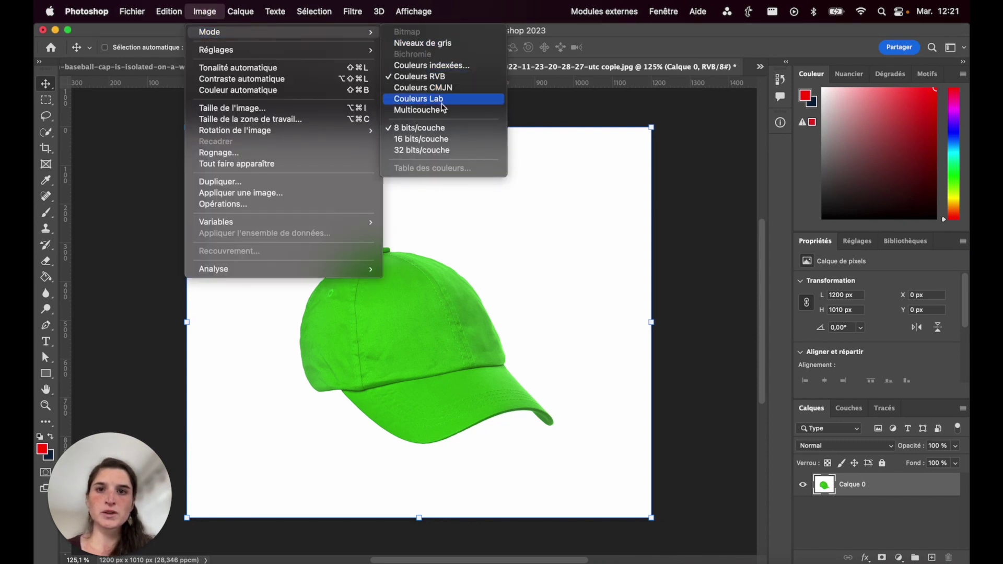
left_click(442, 103)
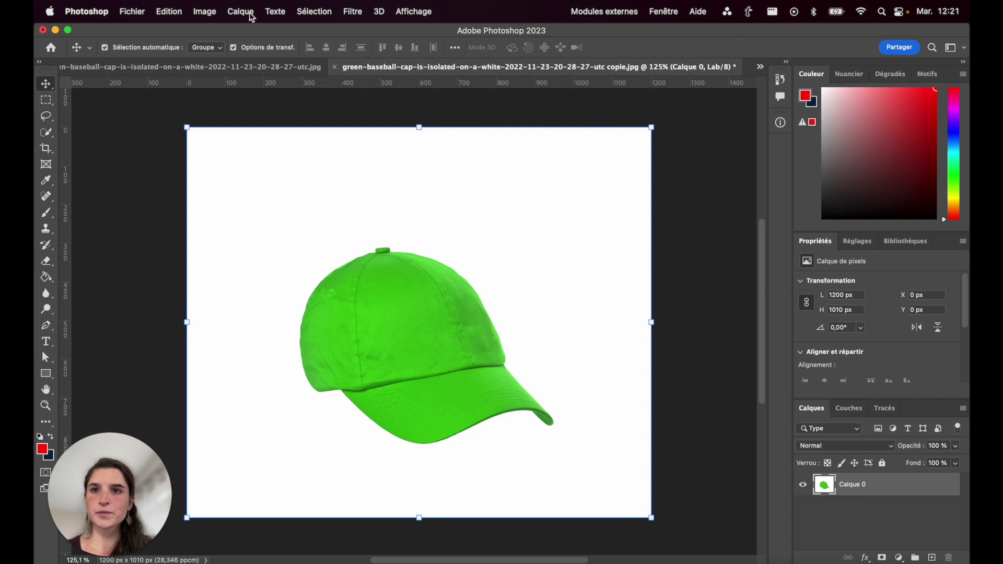
left_click(248, 16)
mouse_move(250, 31)
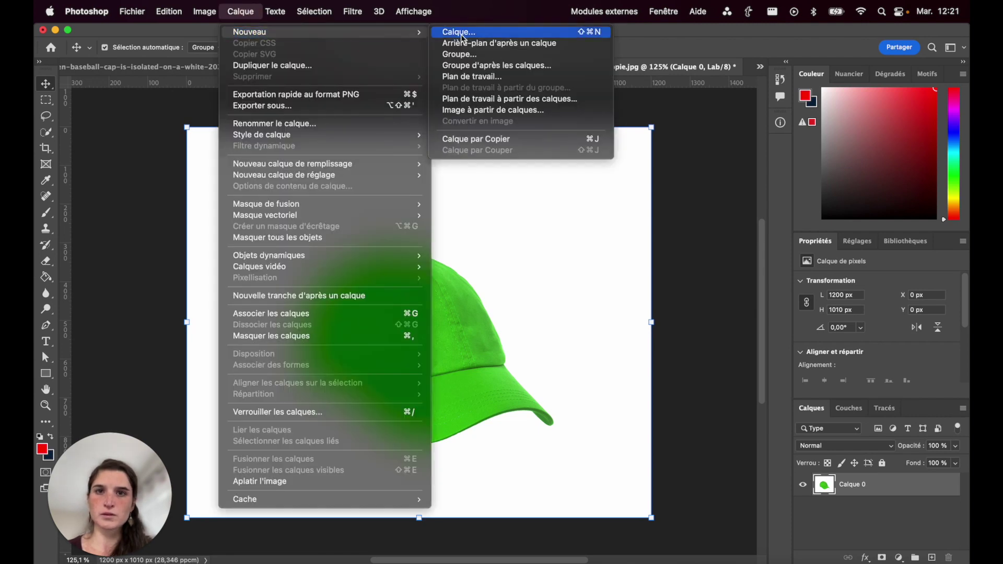
left_click(474, 34)
left_click(639, 293)
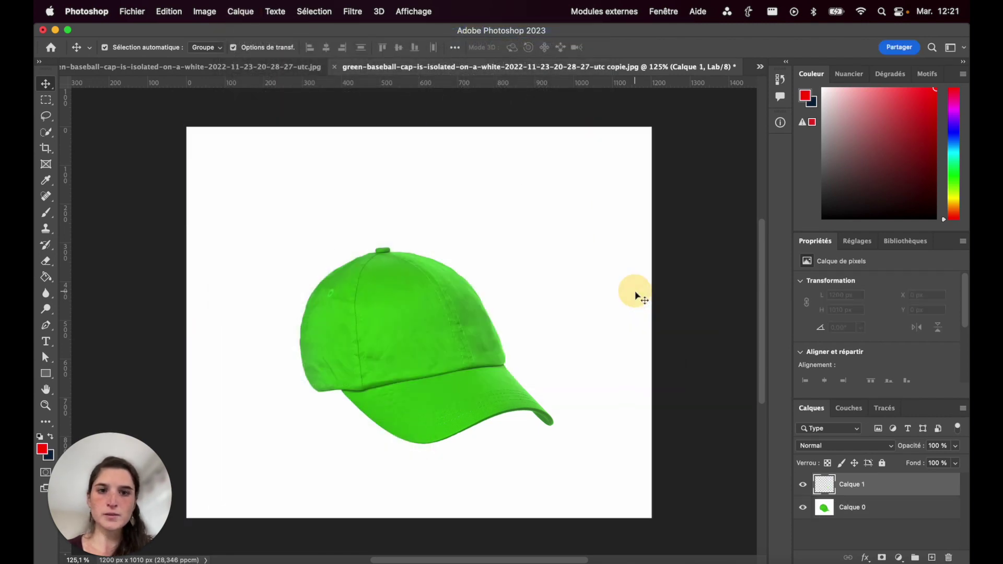
Paint a single red brush dot above the cap
left_click(45, 213)
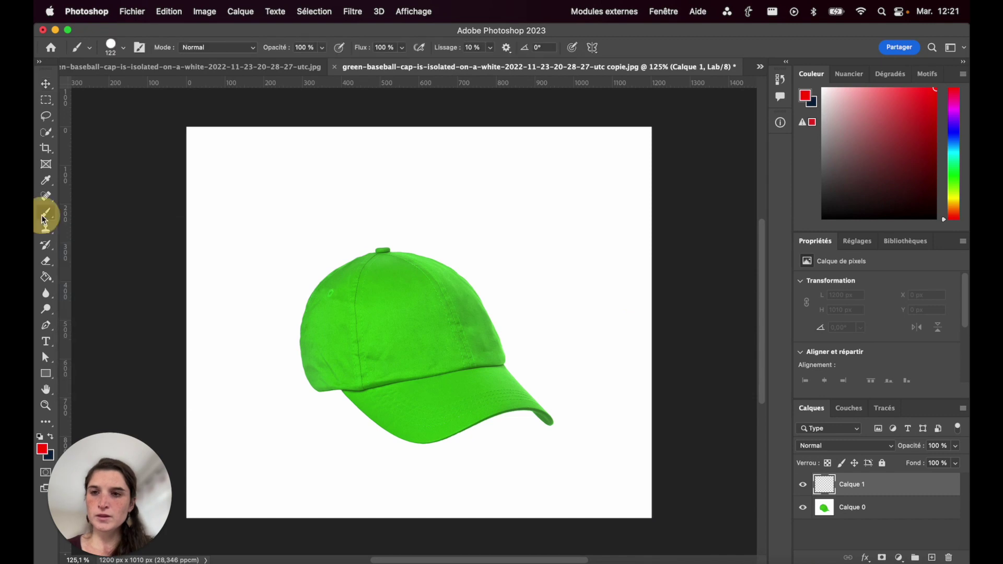
left_click(806, 96)
left_click(470, 317)
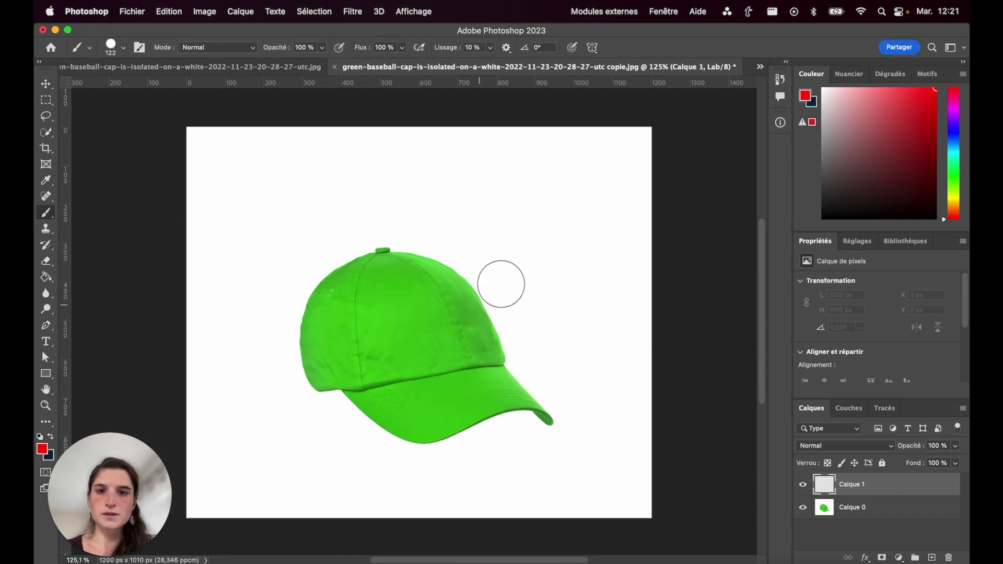
left_click(504, 225)
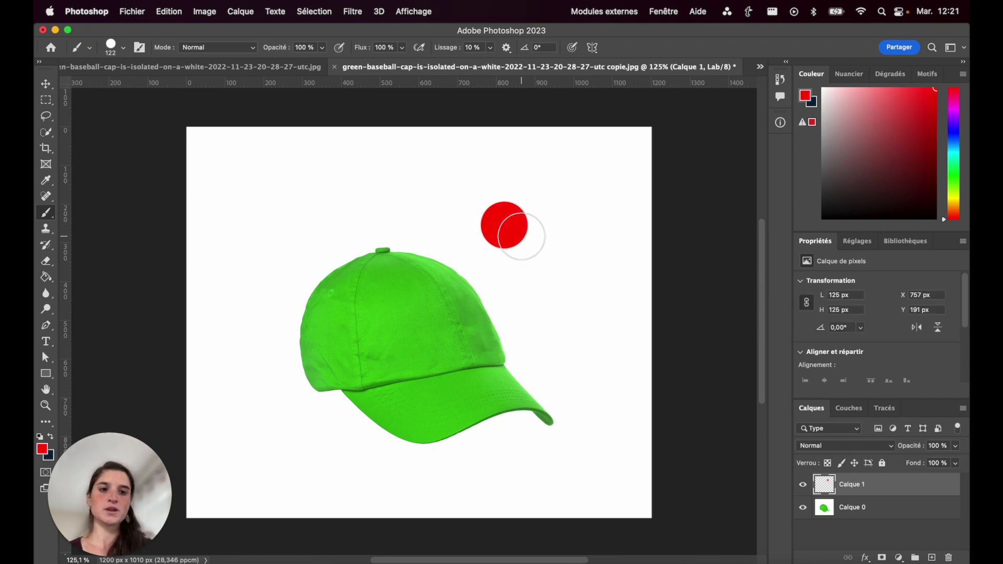
left_click(46, 180)
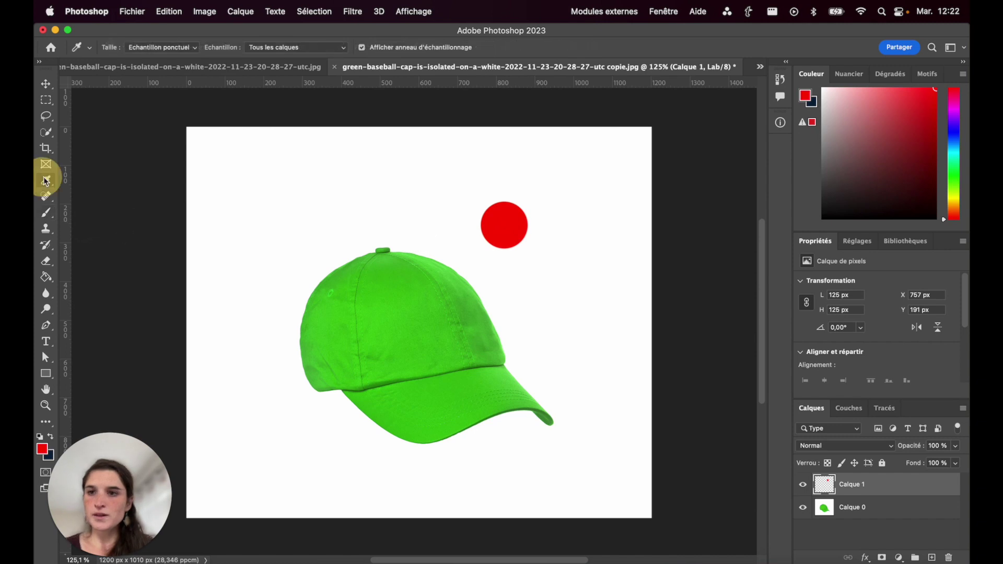
With 11 x 11 average sampling, place samplers on the red dot and cap, then select Calque 0
left_click(181, 50)
left_click(191, 87)
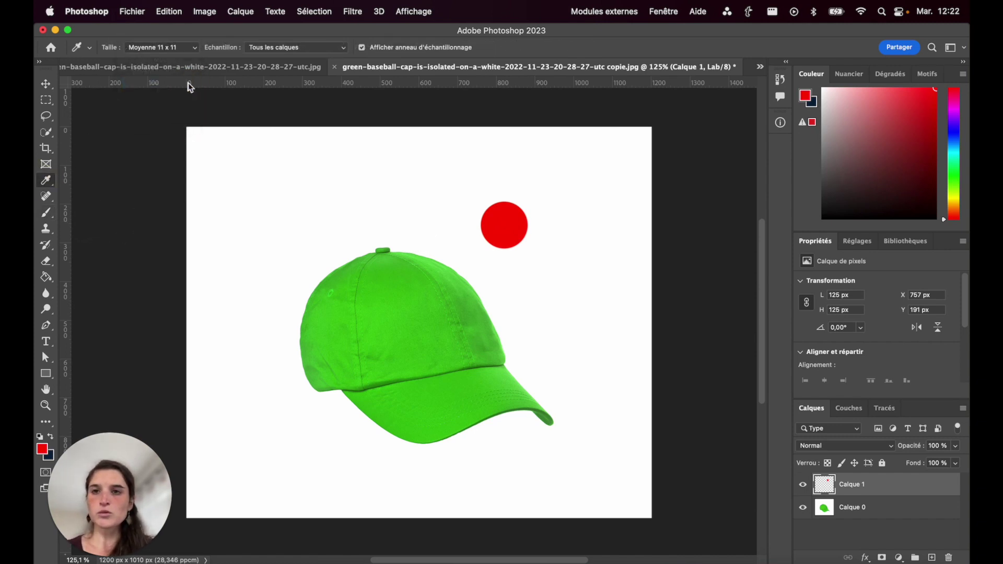
left_click(505, 224, "shift")
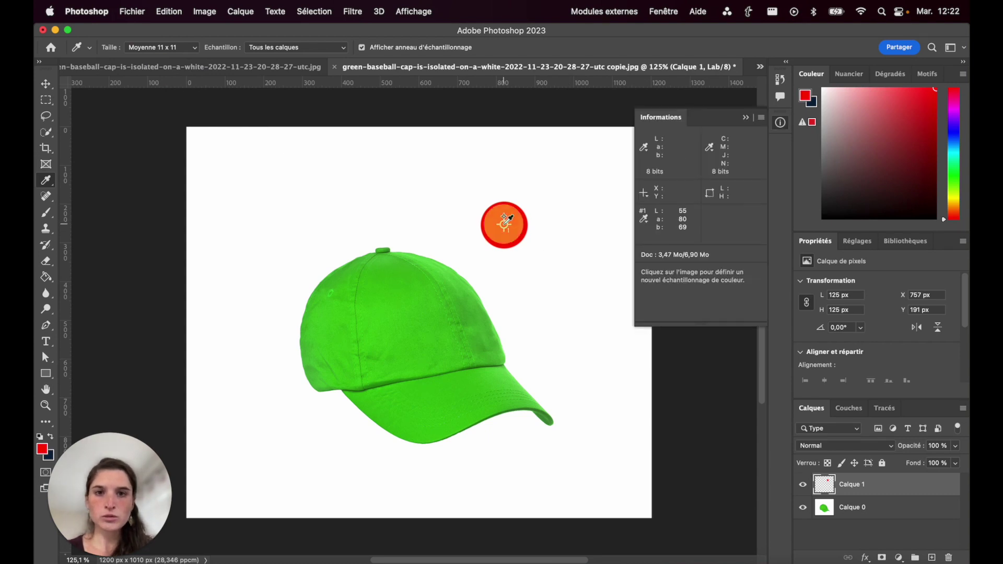
left_click(444, 385, "shift")
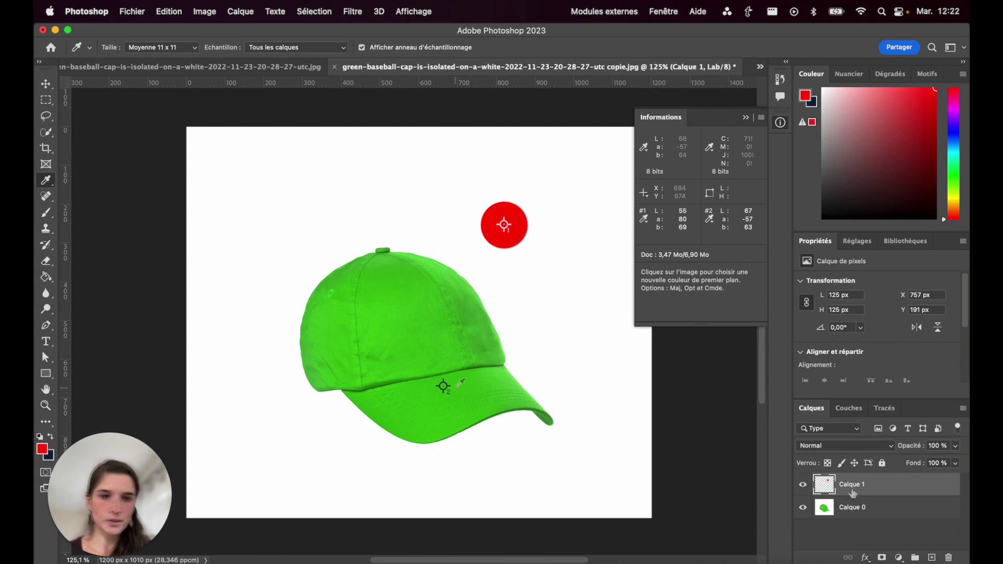
left_click(879, 513)
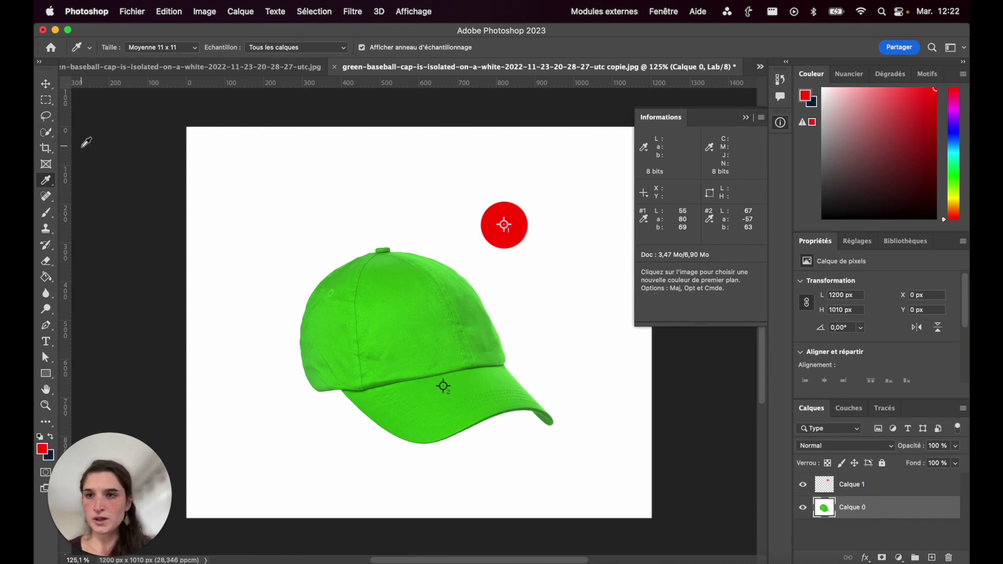
left_click(46, 133)
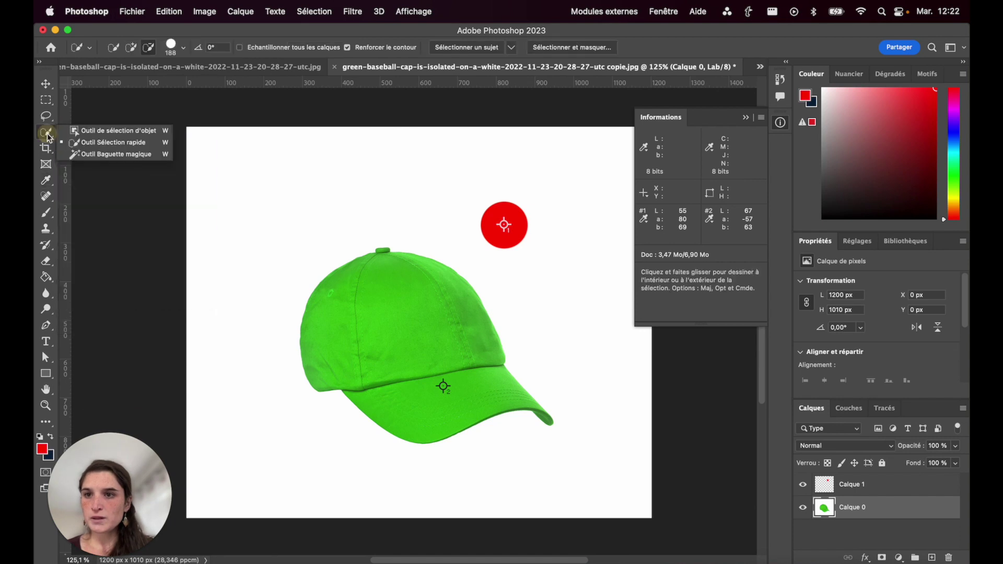
Quick-select the cap and add a Courbes adjustment layer masked to that selection
left_click(47, 134)
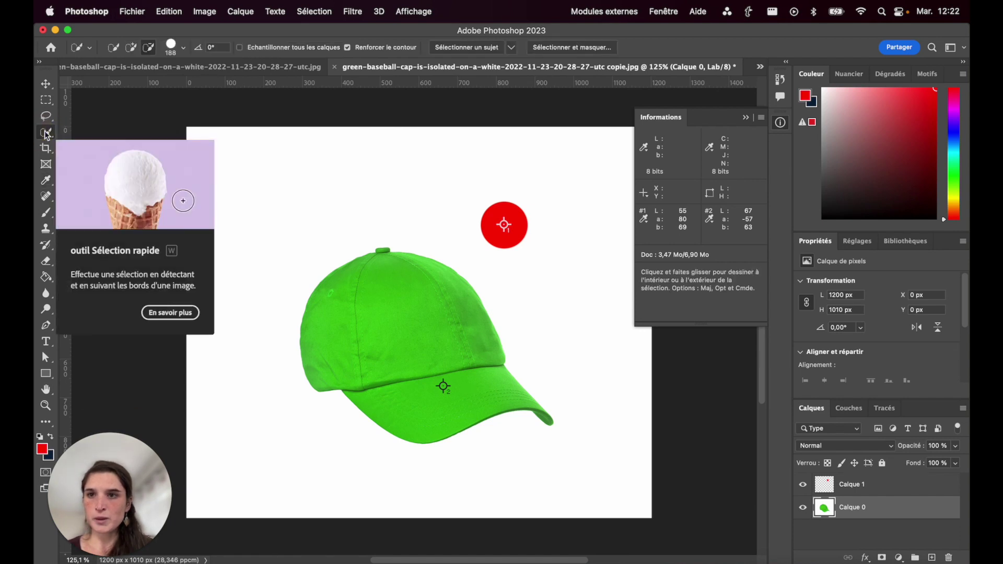
mouse_move(350, 342)
left_mouse_down()
mouse_move(425, 370)
mouse_move(416, 374)
left_mouse_up()
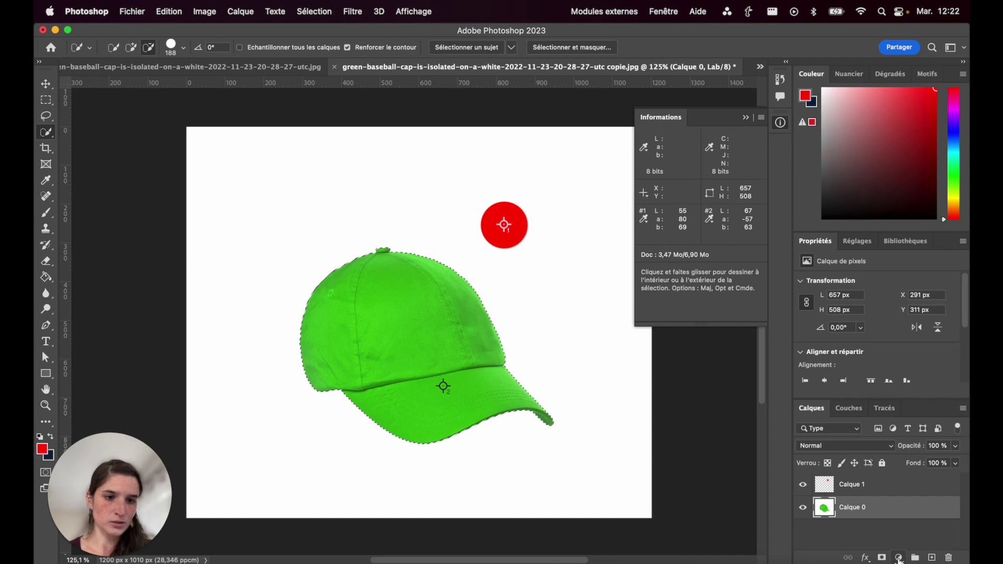
left_click(900, 558)
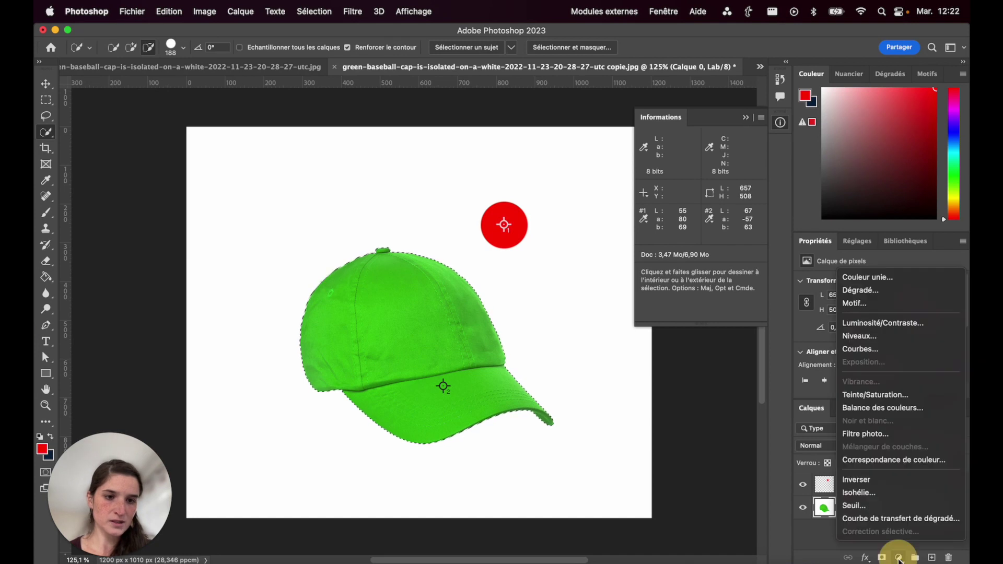
left_click(871, 353)
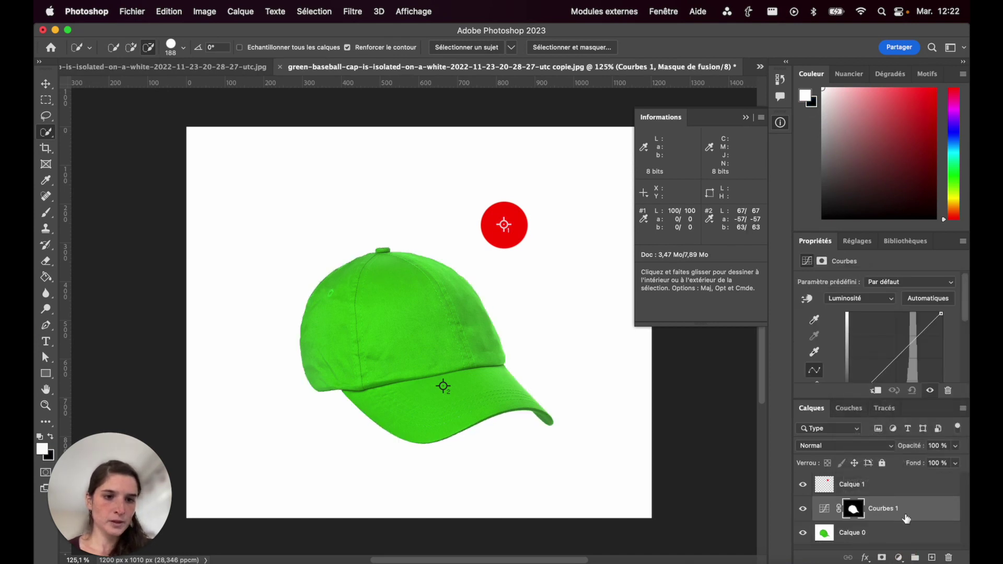
left_click_drag(914, 515, 914, 483)
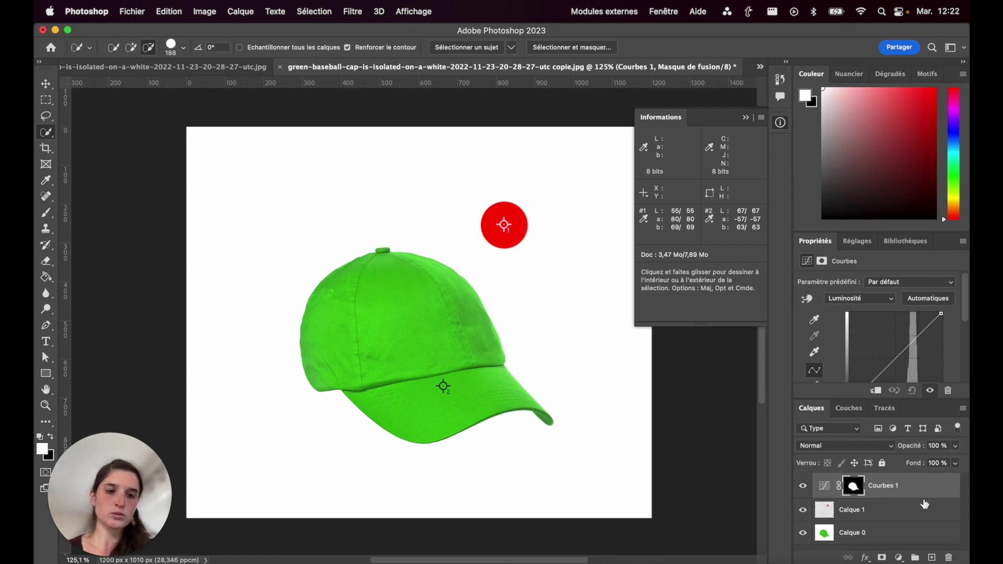
Add a lightness curve point sampled from the cap brim and set its output to 55
left_click(808, 300)
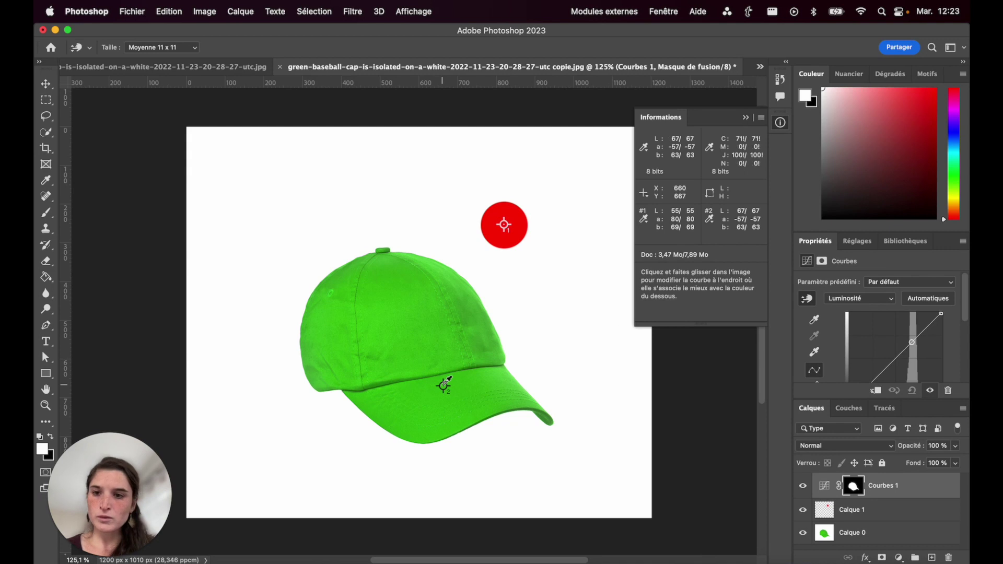
key("shift")
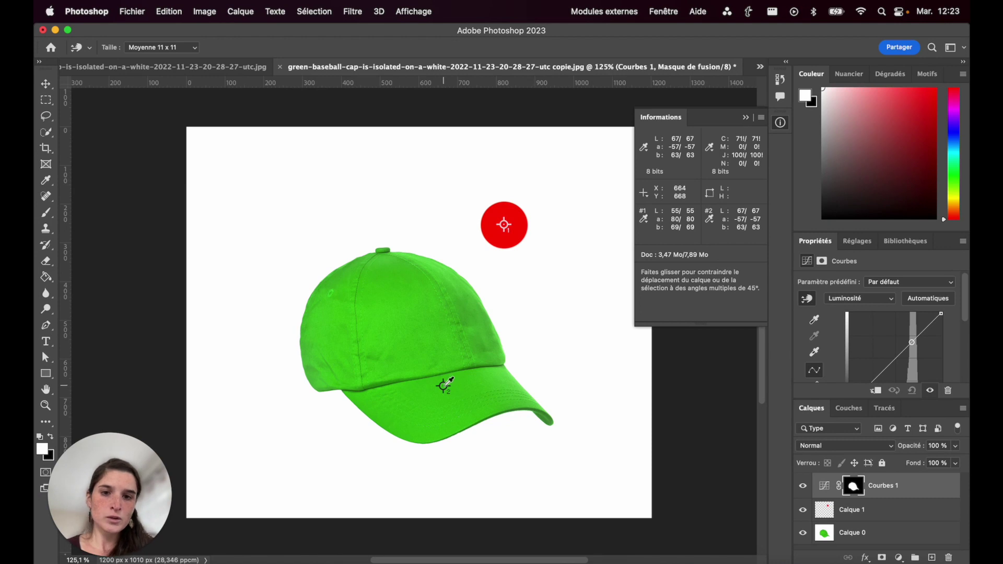
left_click(445, 385)
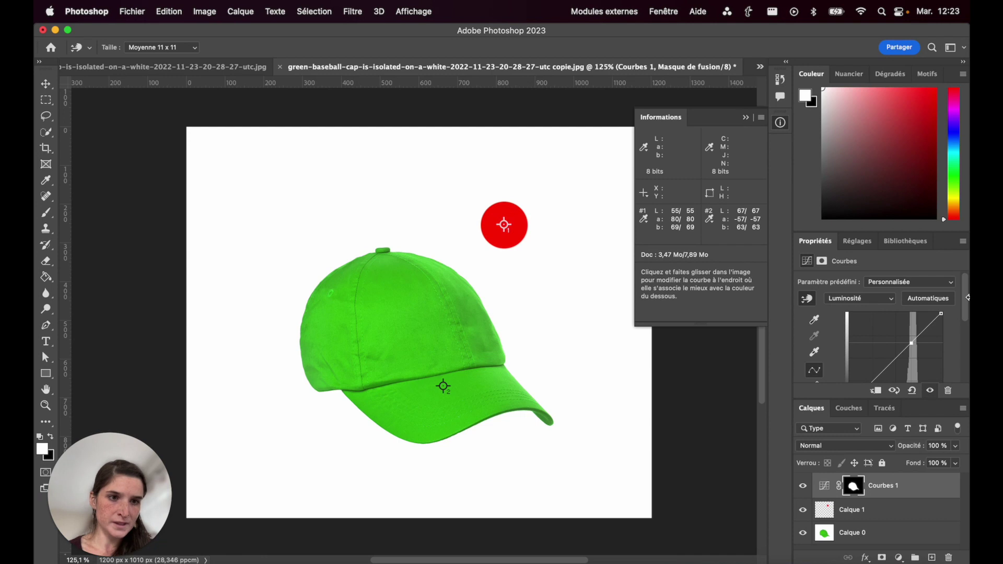
left_click_drag(967, 303, 965, 332)
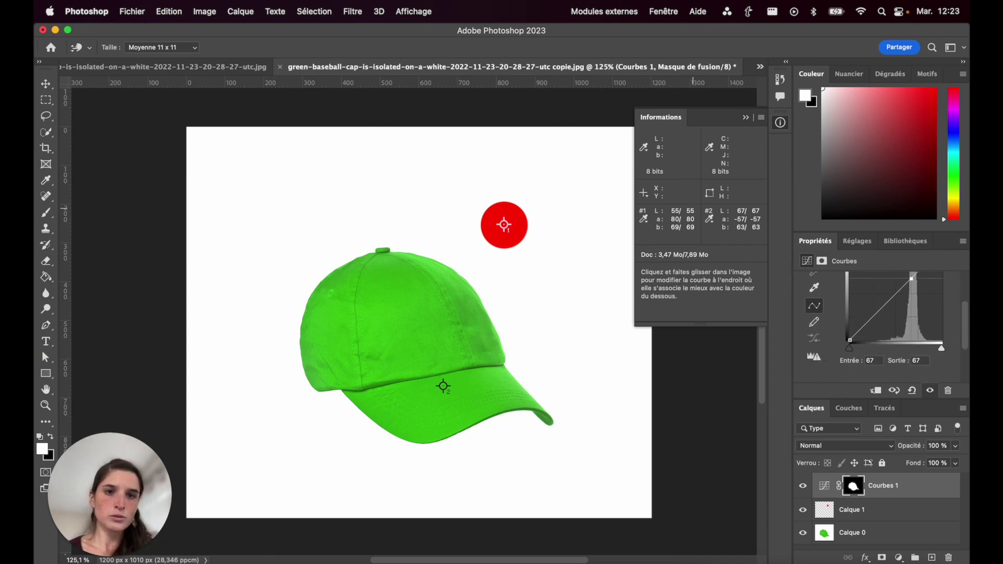
left_click(923, 362)
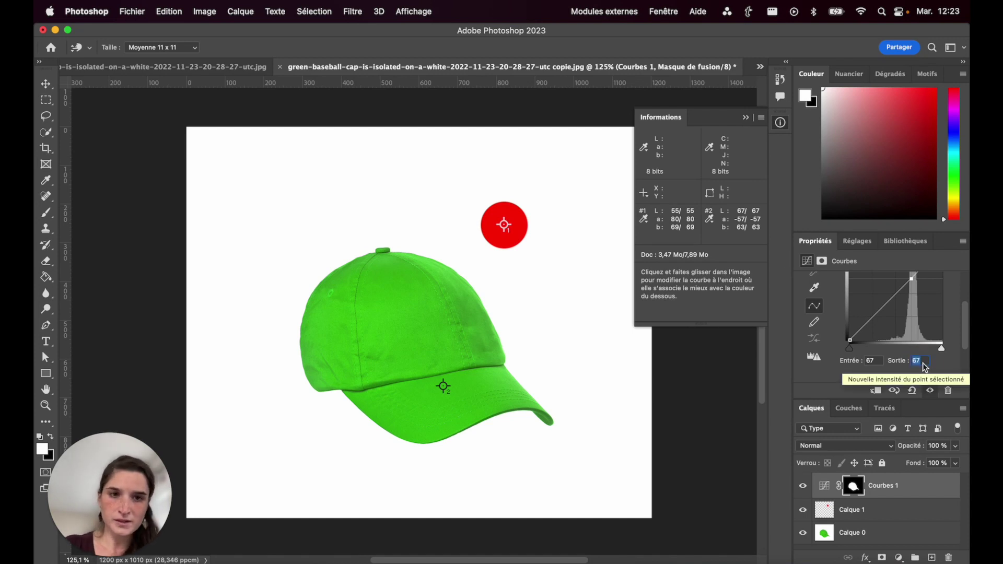
type("55")
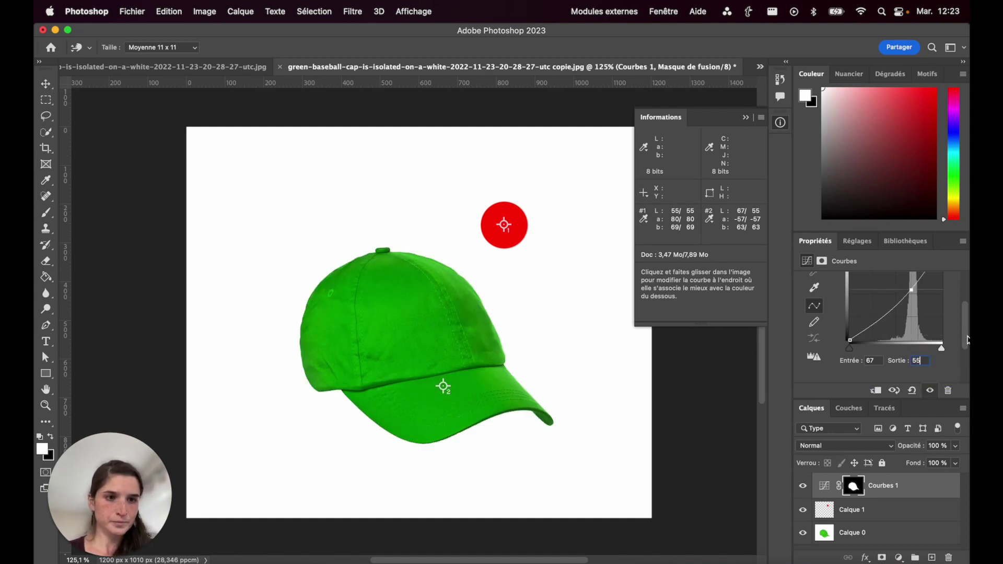
scroll(968, 340, "up", 3)
left_click(866, 301)
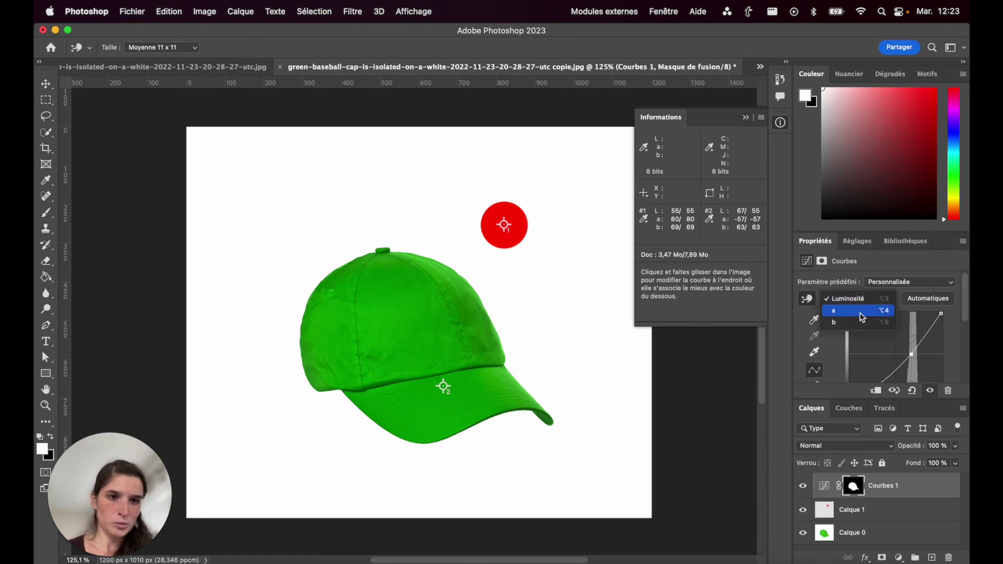
Raise the cap's a and b curve outputs to 79 each
scroll(888, 335, "down", 3)
left_click(923, 345)
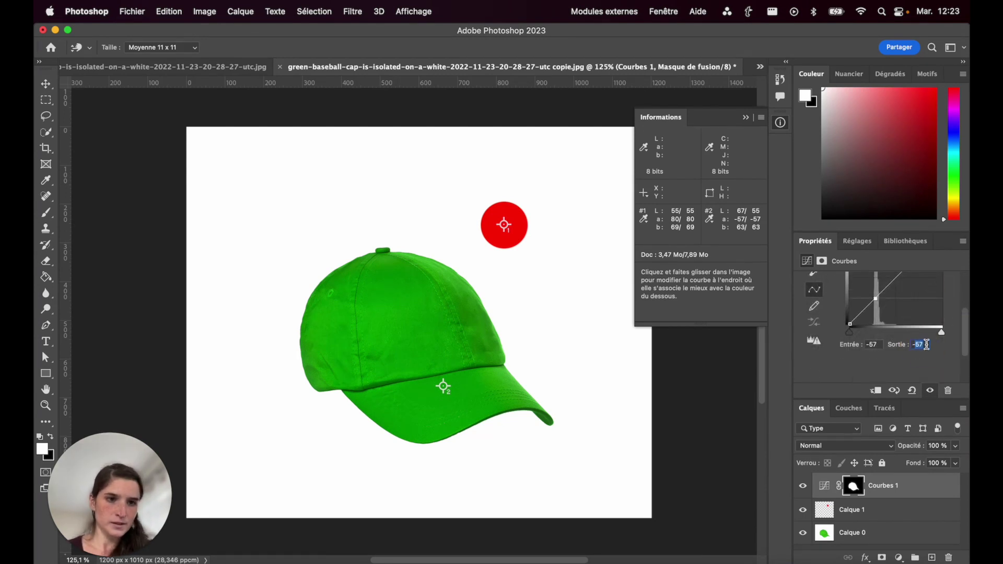
type("79")
scroll(930, 353, "up", 2)
left_click(835, 308)
left_click(920, 309)
type("69")
scroll(967, 335, "up", 3)
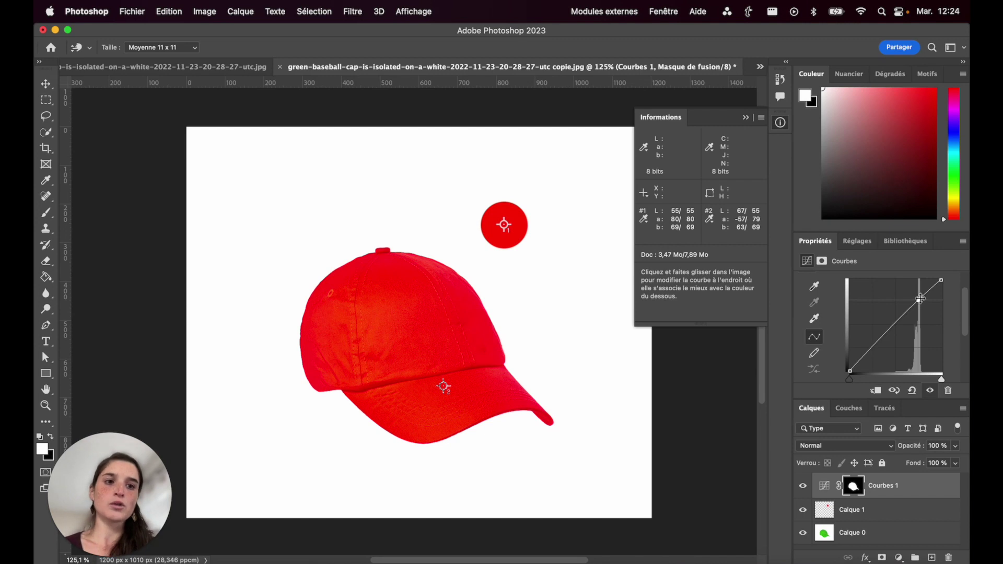
left_click_drag(920, 300, 922, 295)
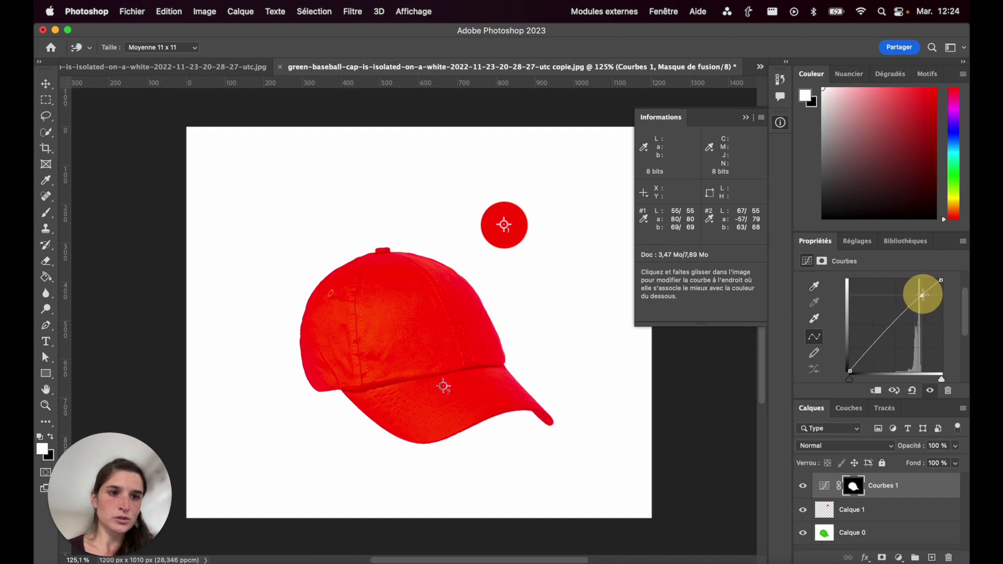
left_click_drag(923, 295, 964, 292)
Lower the lightness curve point slightly so the cap reads Lab 50/79/79
left_click(864, 298)
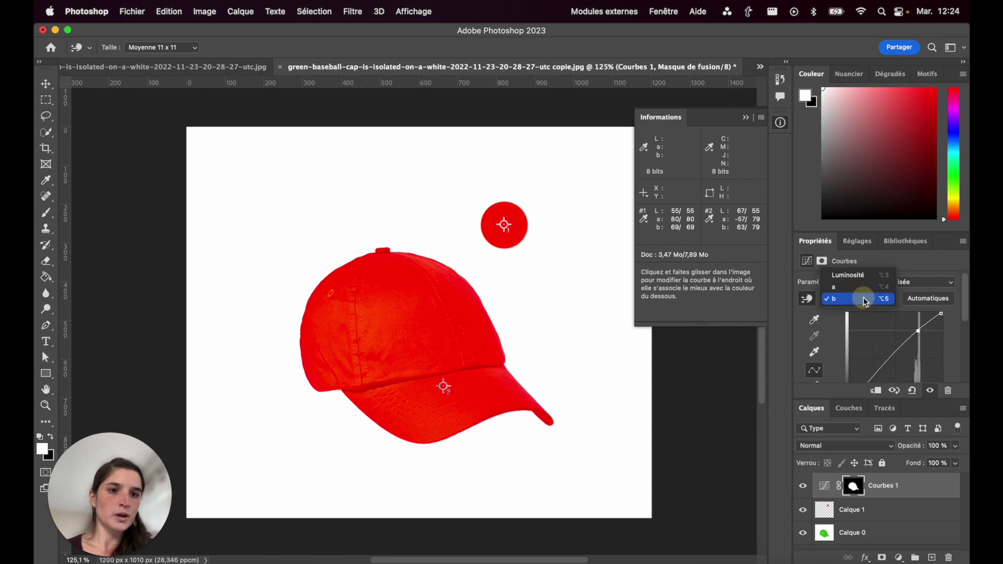
left_click(857, 273)
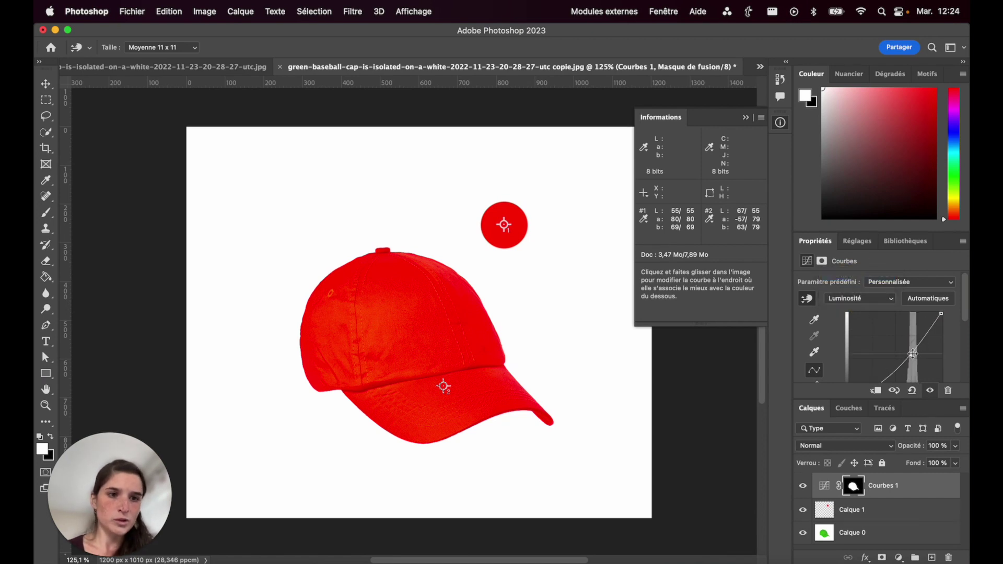
left_click_drag(913, 354, 904, 370)
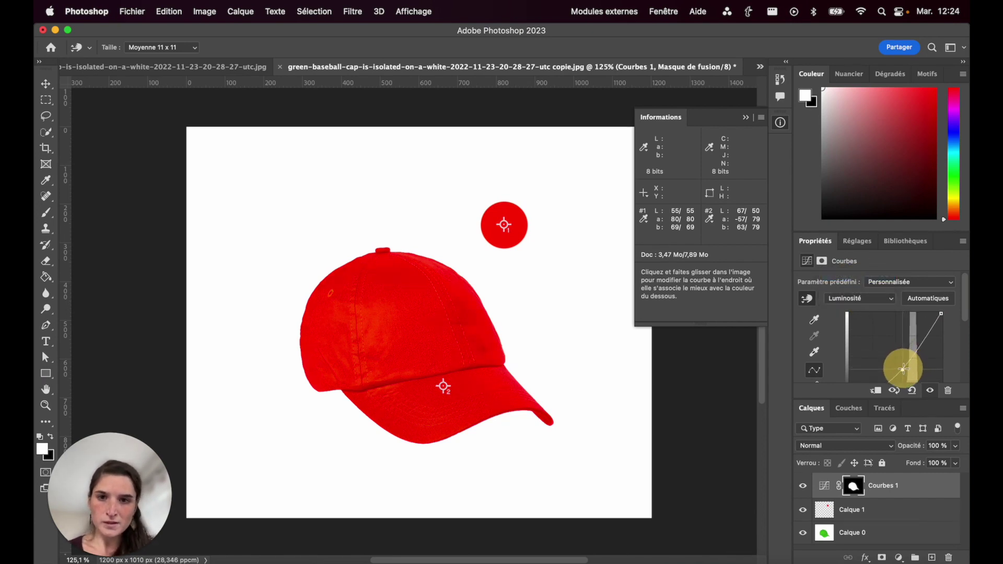
left_click_drag(903, 369, 905, 366)
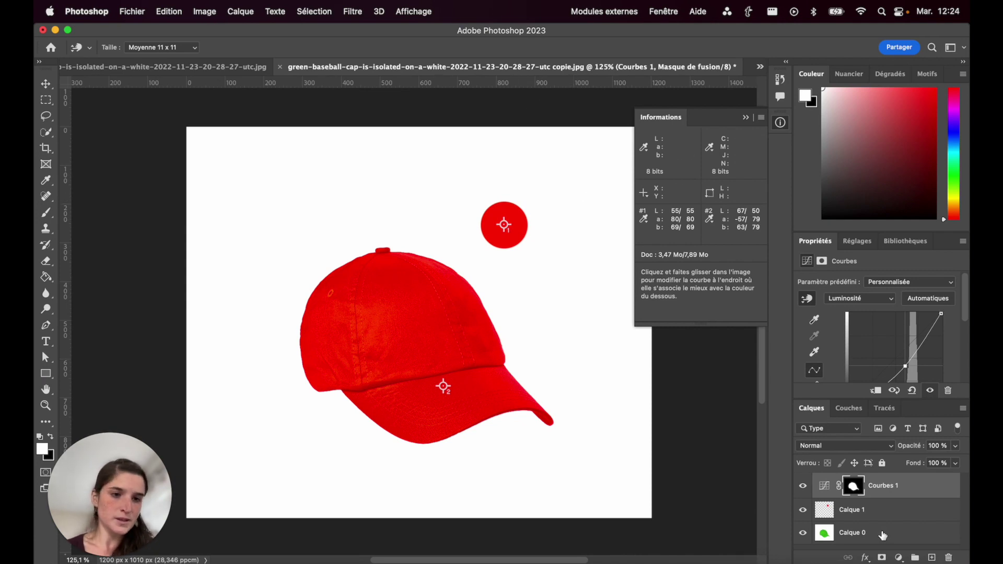
Delete the red dot layer Calque 1 and convert to RGB, merging the Curves layer
left_click(869, 509)
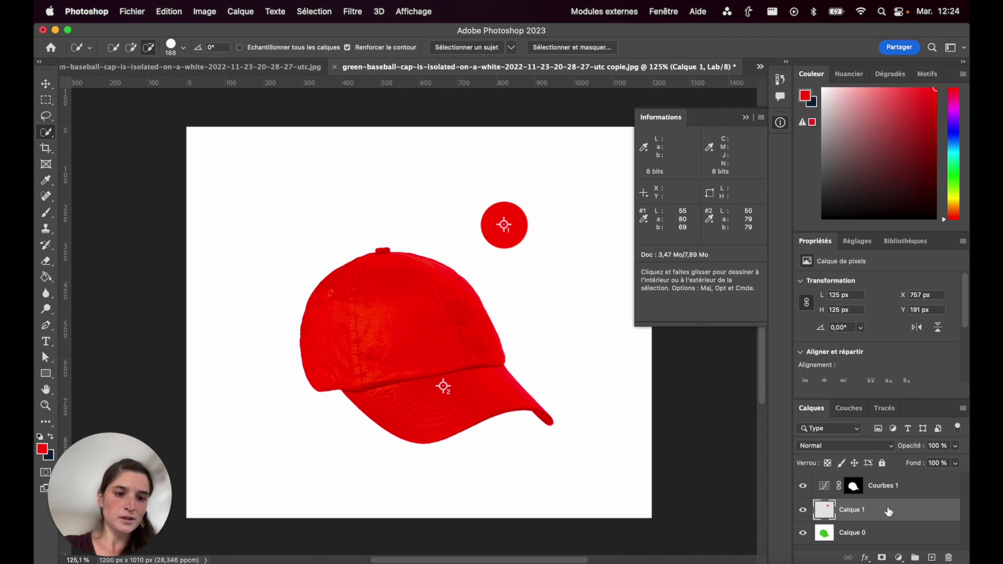
key("Delete")
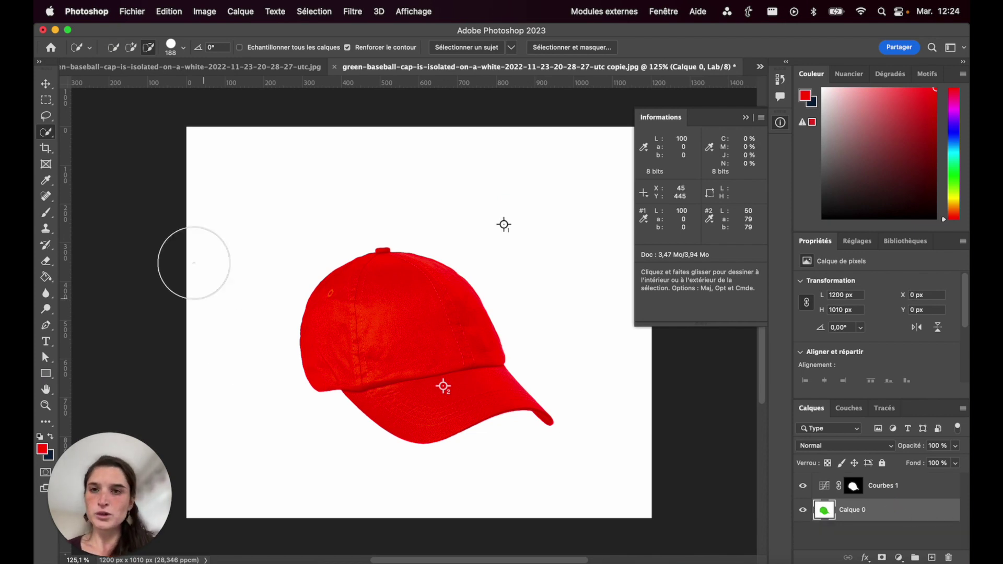
left_click(205, 12)
mouse_move(222, 32)
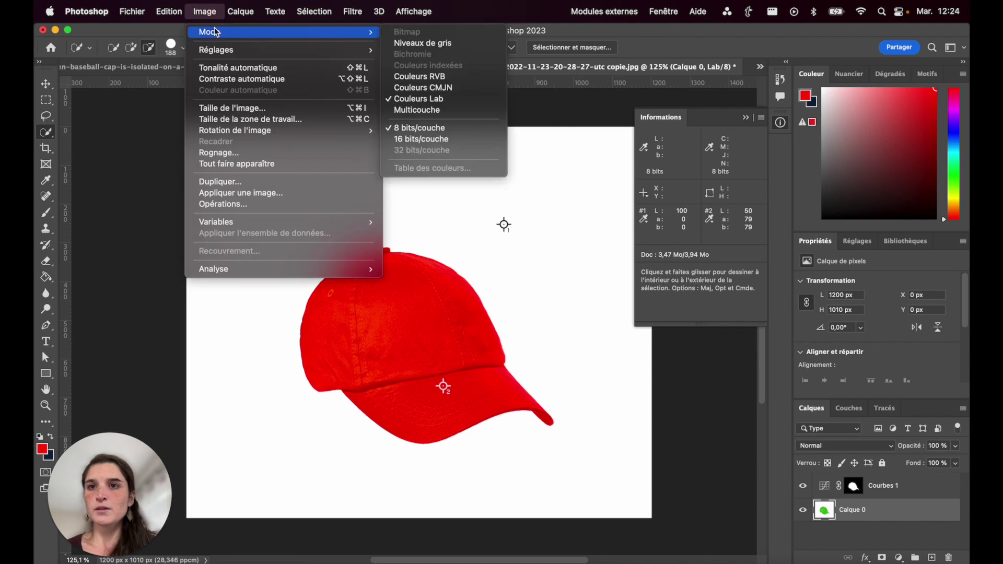
left_click(450, 84)
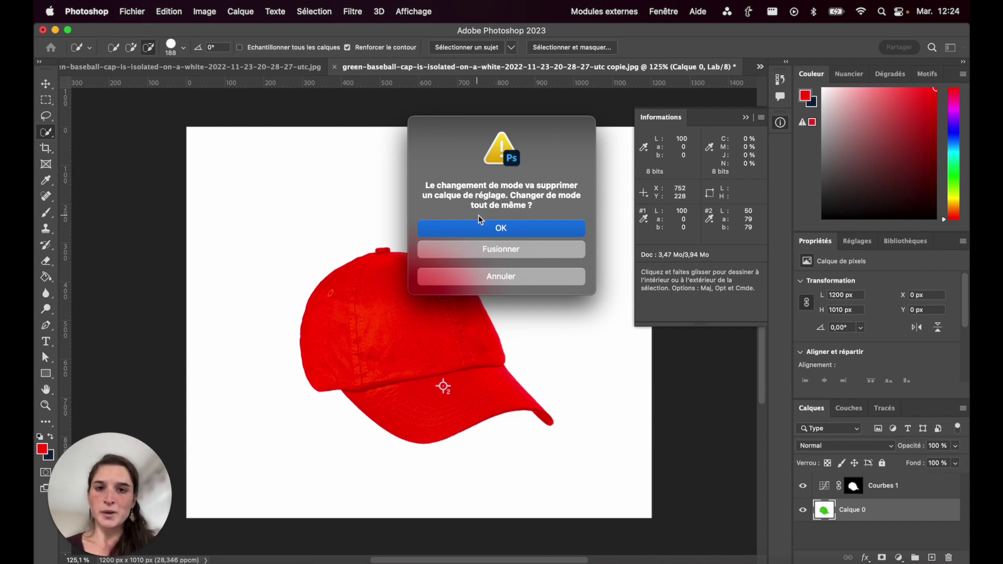
left_click(522, 250)
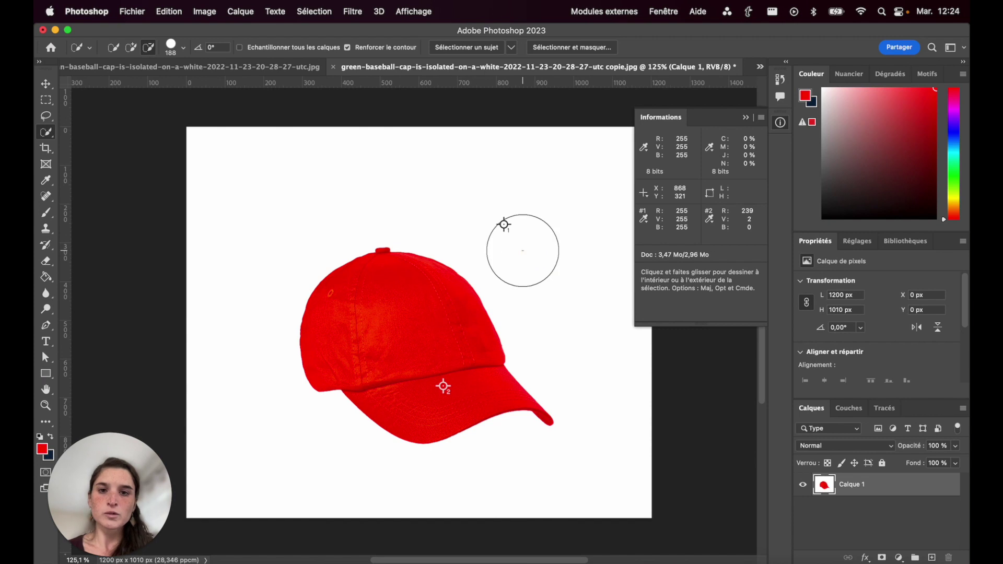